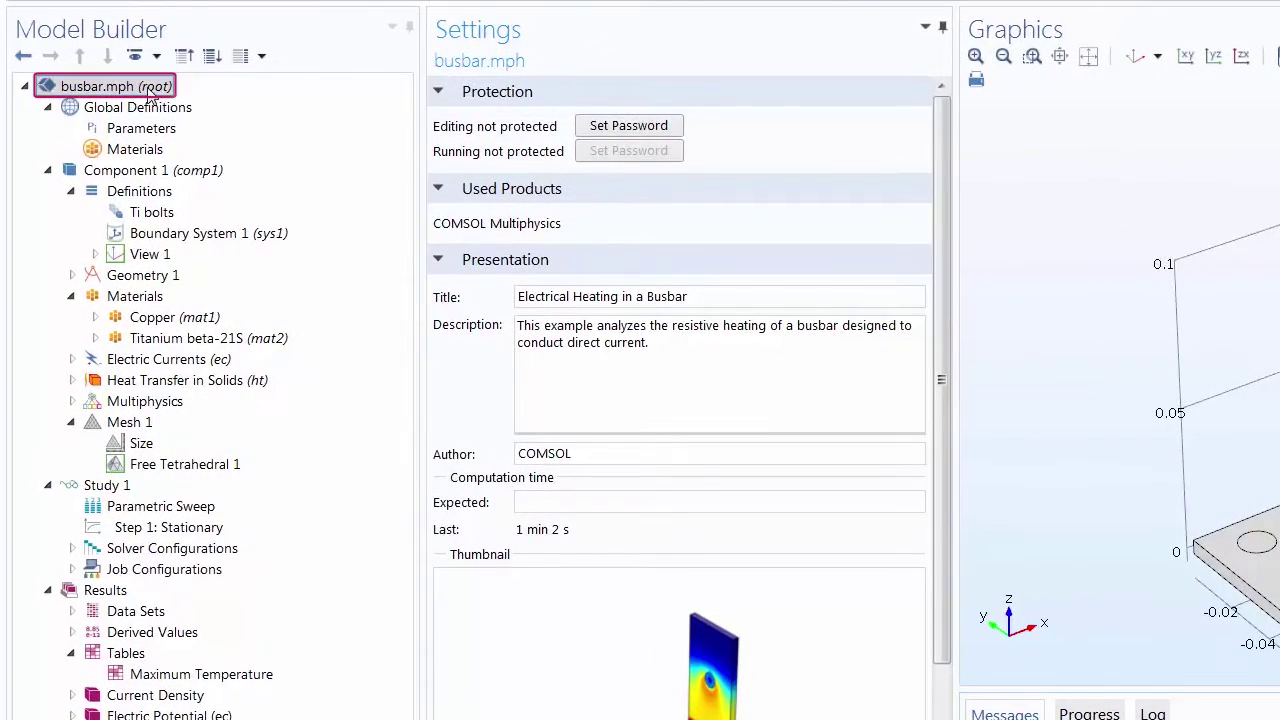
View the context menus of the root, Definitions, Geometry 1 and Materials nodes.
right_click(150, 90)
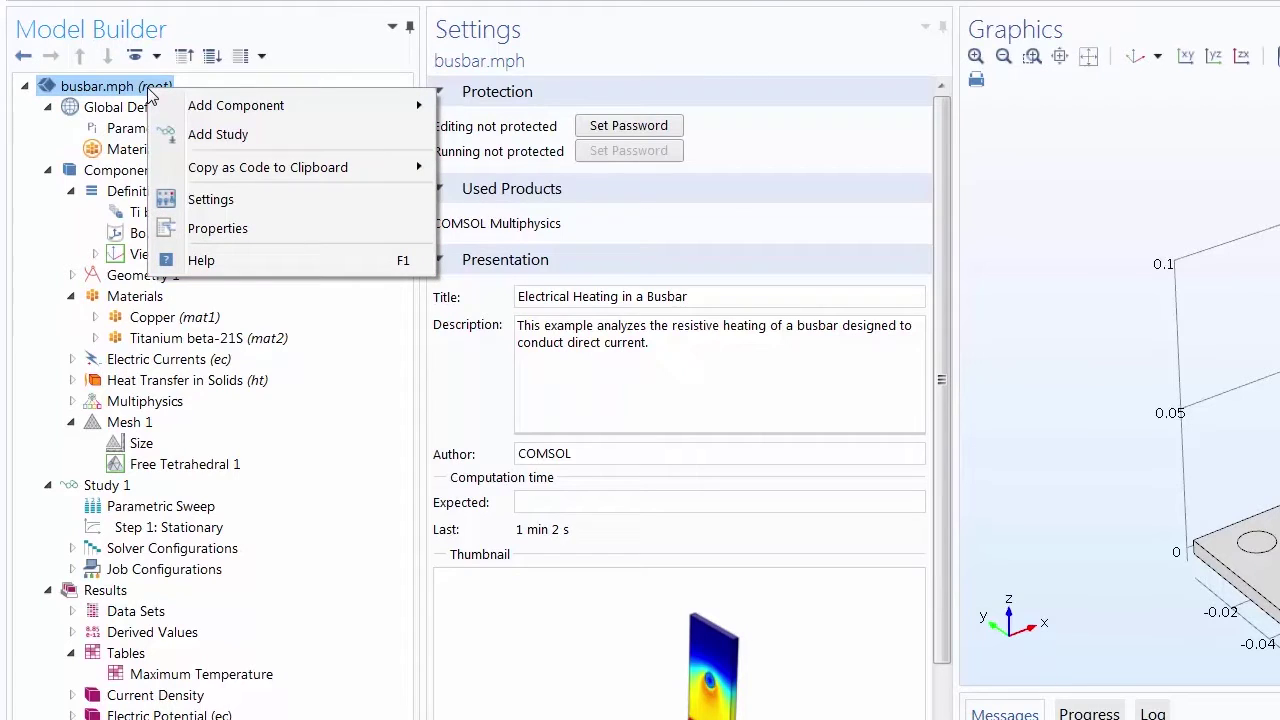
click(140, 191)
right_click(170, 199)
click(162, 284)
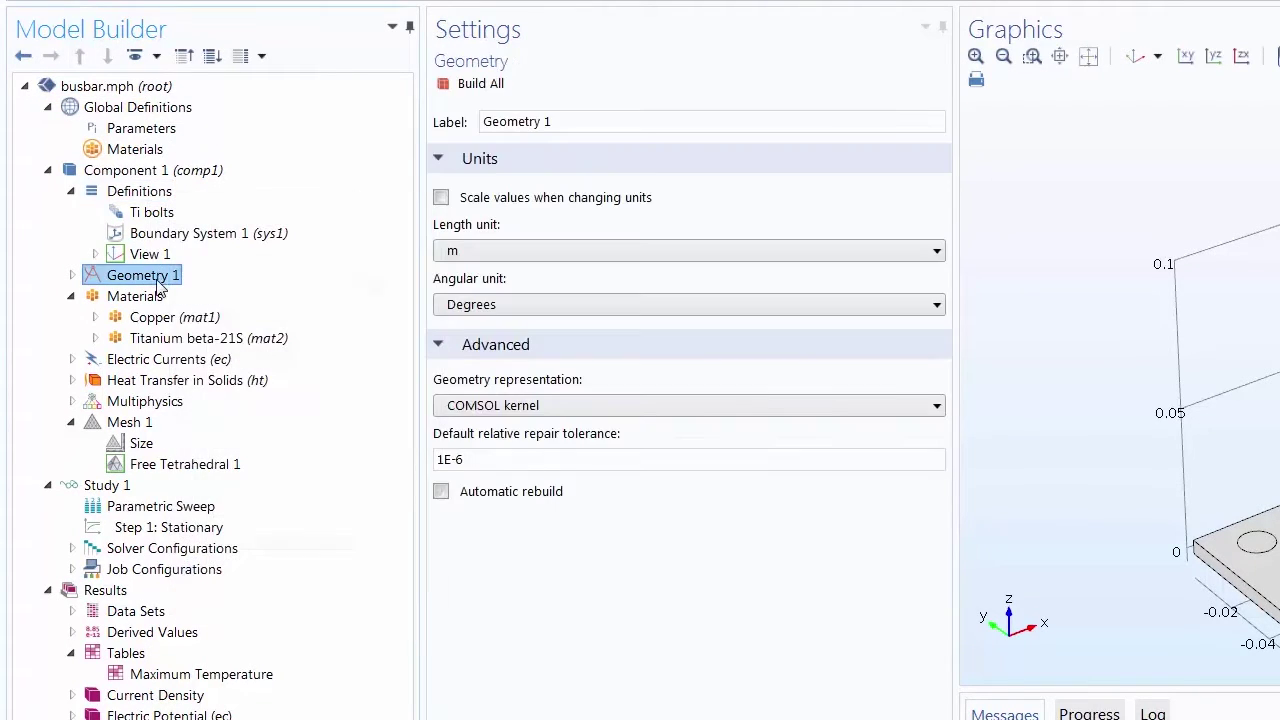
right_click(170, 287)
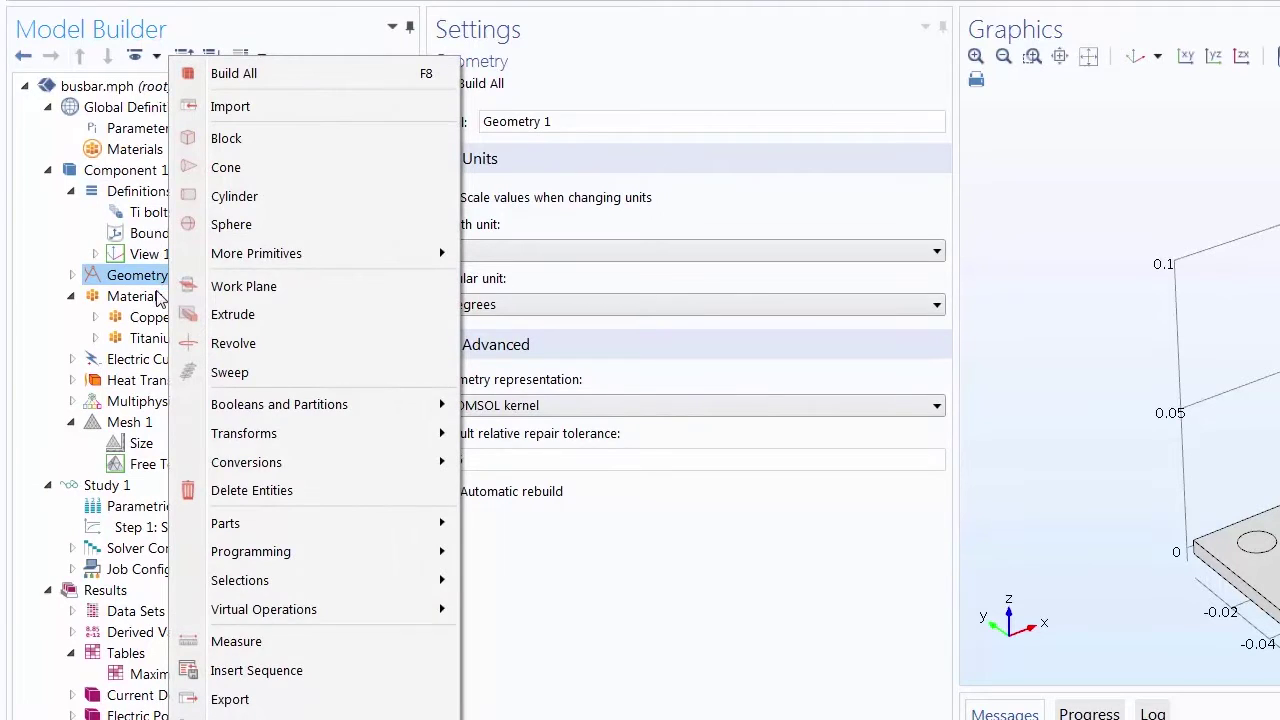
click(156, 299)
right_click(155, 302)
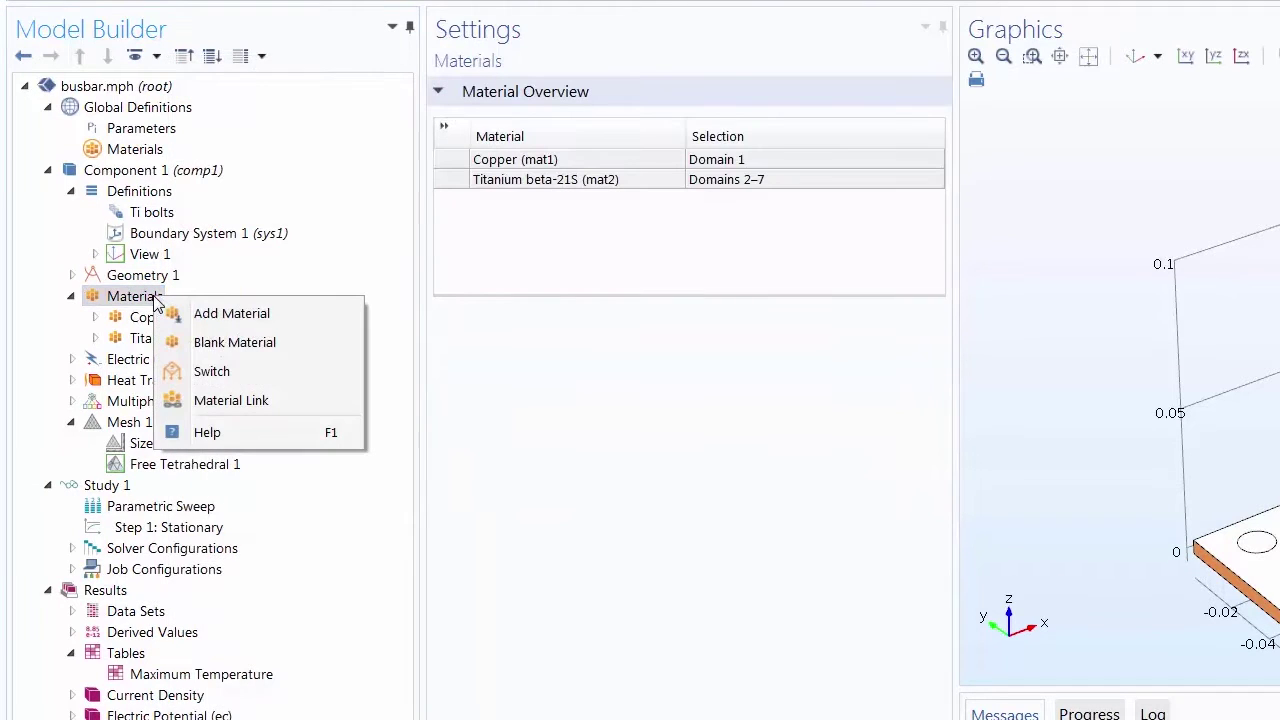
View the context menus of Electric Currents, Mesh 1, Study 1 and Results.
click(140, 360)
right_click(140, 368)
click(130, 424)
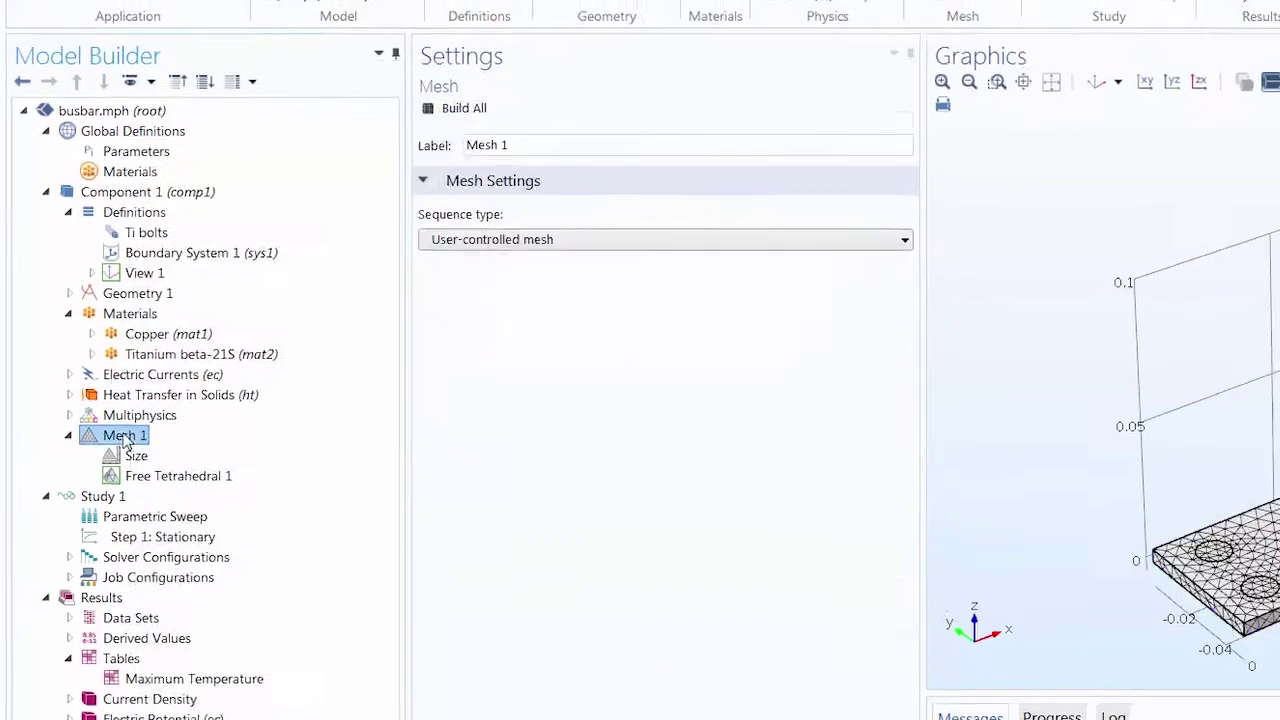
right_click(136, 430)
click(96, 545)
right_click(98, 545)
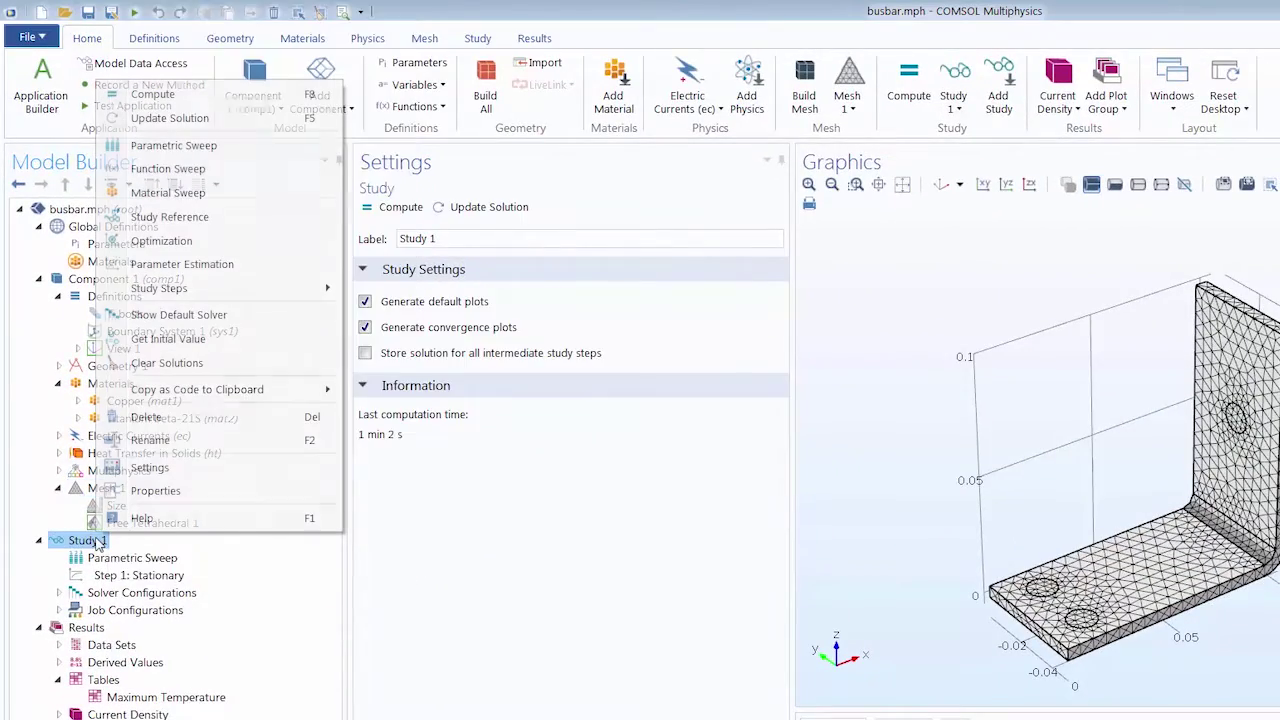
click(95, 627)
right_click(95, 627)
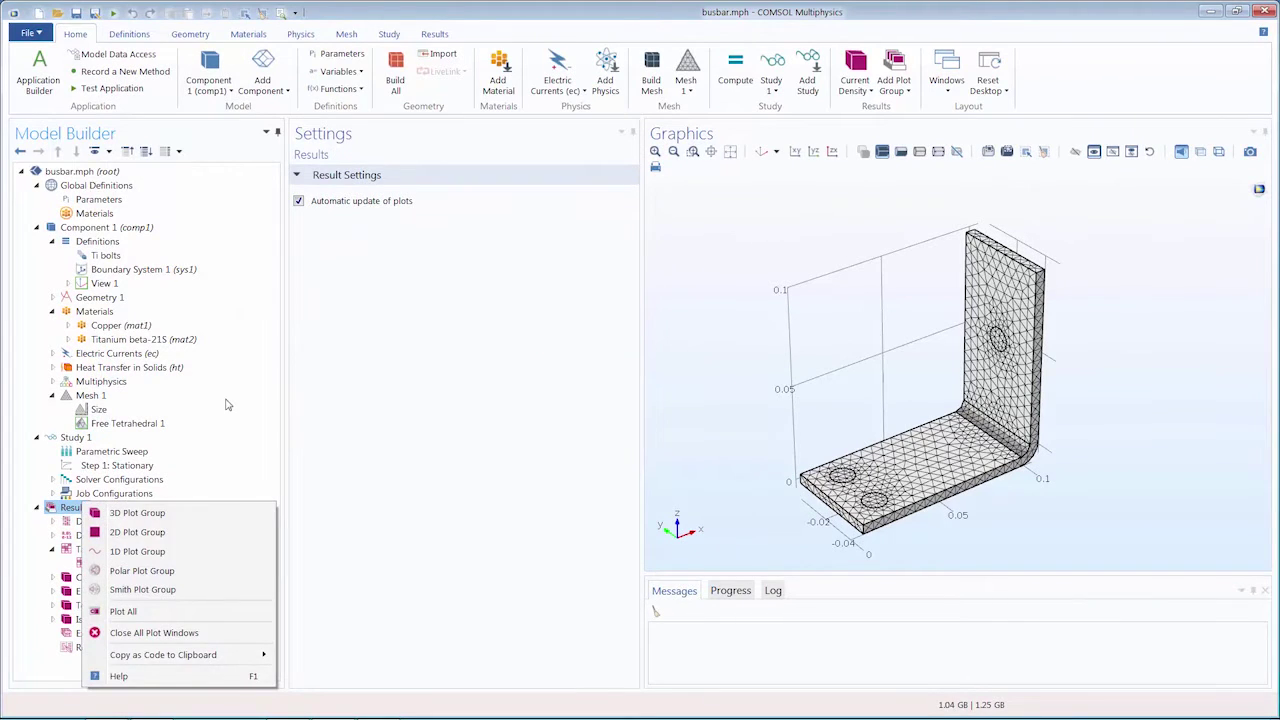
click(227, 401)
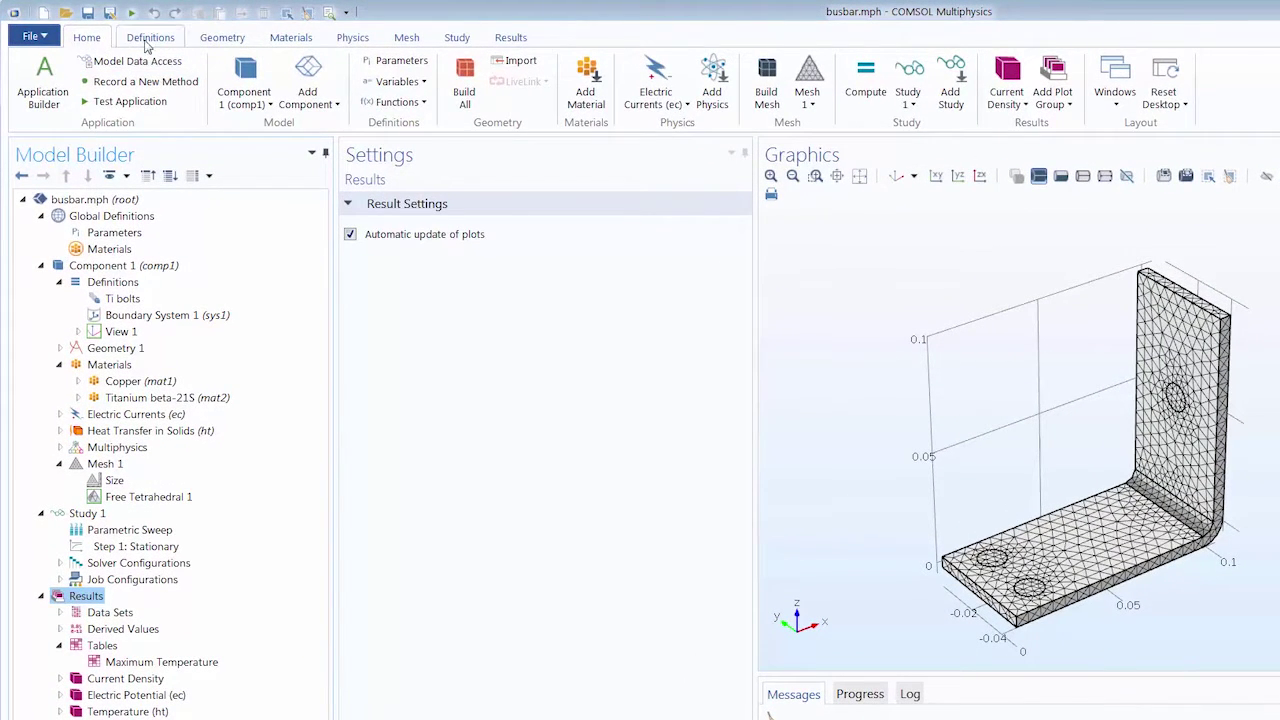
click(150, 38)
click(222, 38)
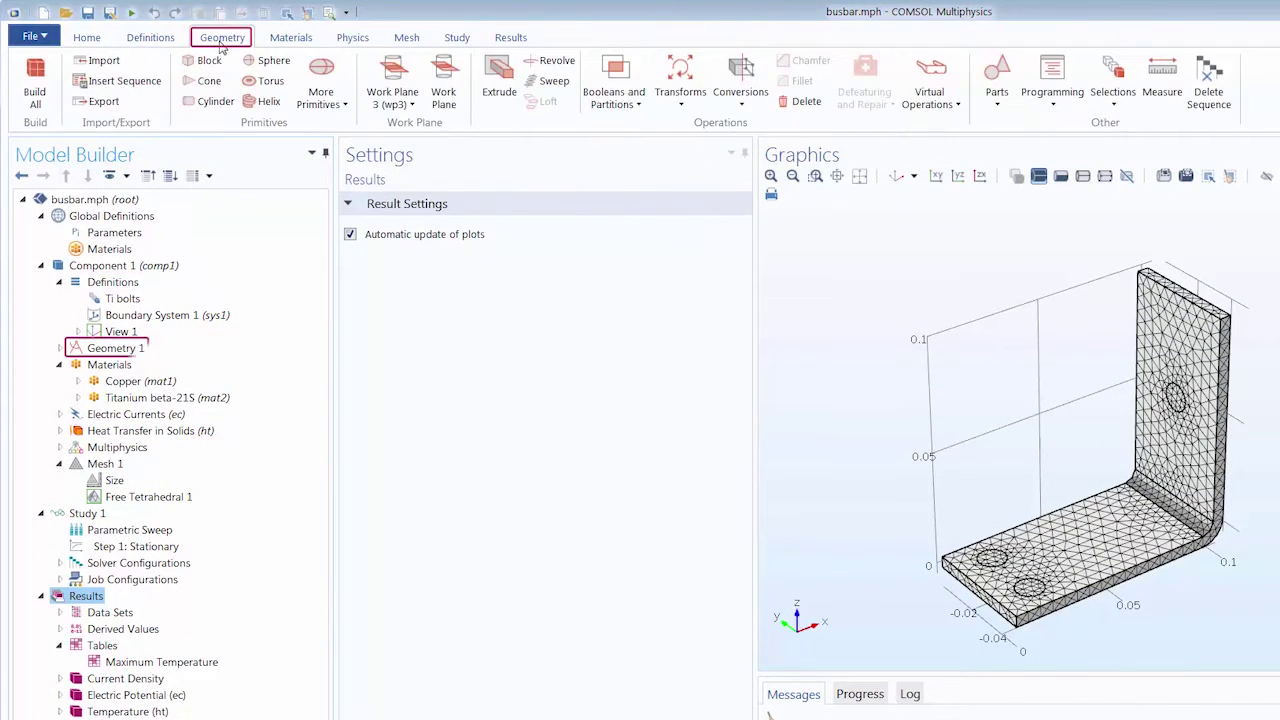
click(290, 38)
click(353, 38)
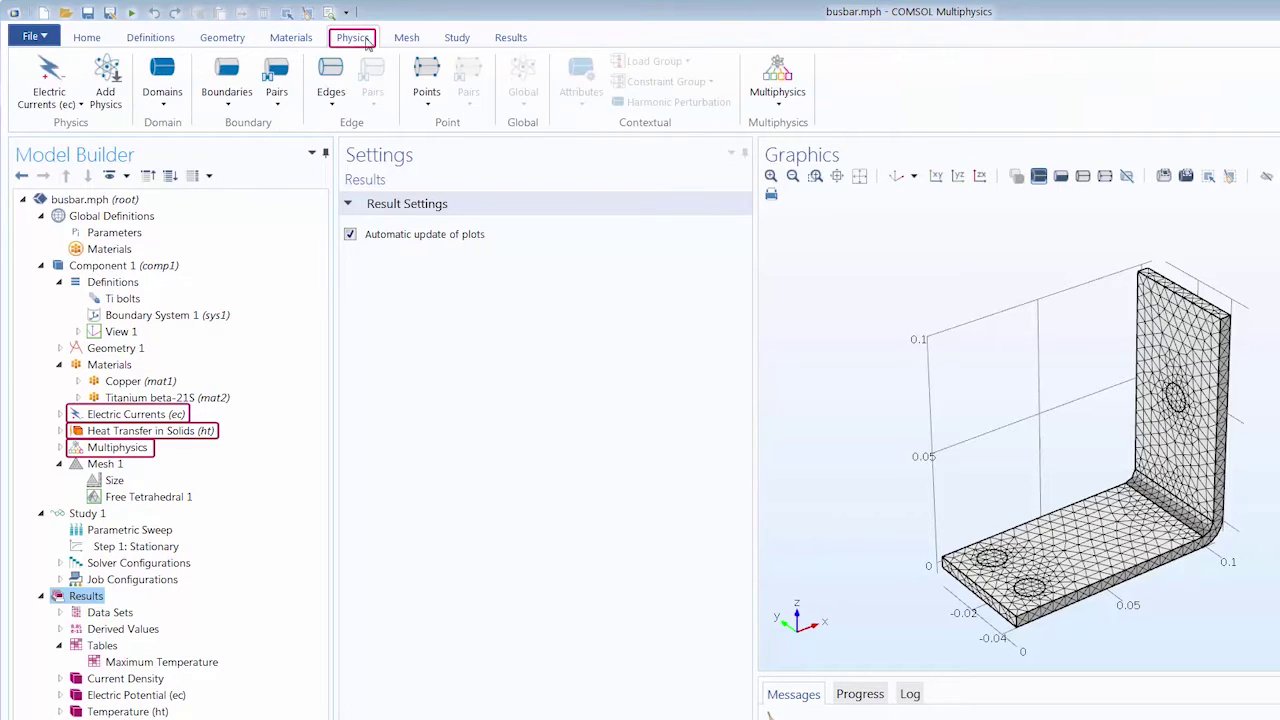
click(406, 38)
click(457, 38)
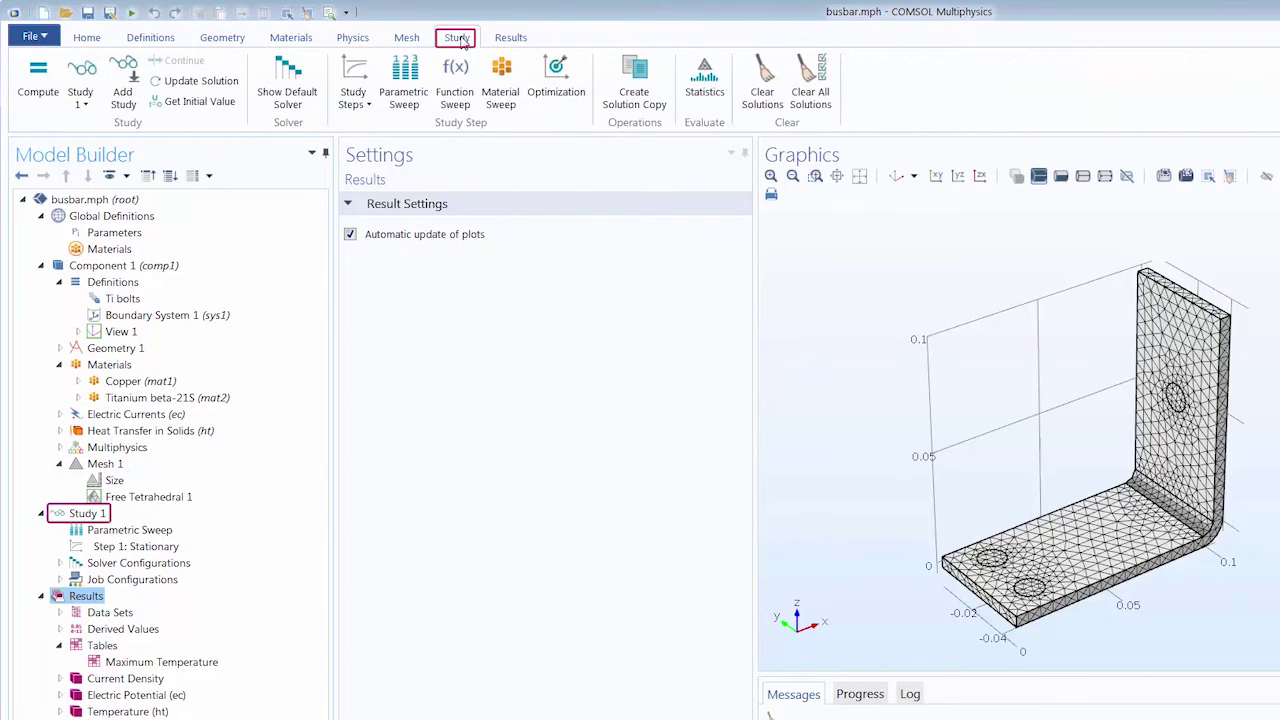
click(510, 38)
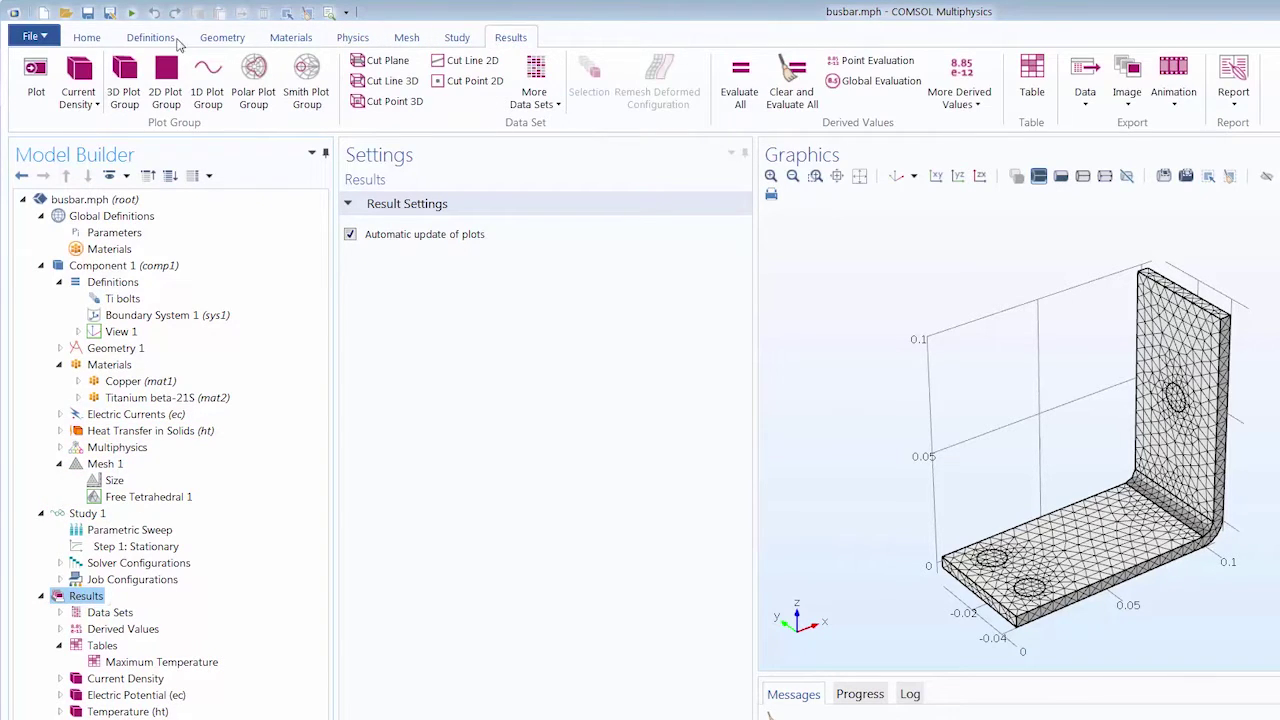
click(86, 37)
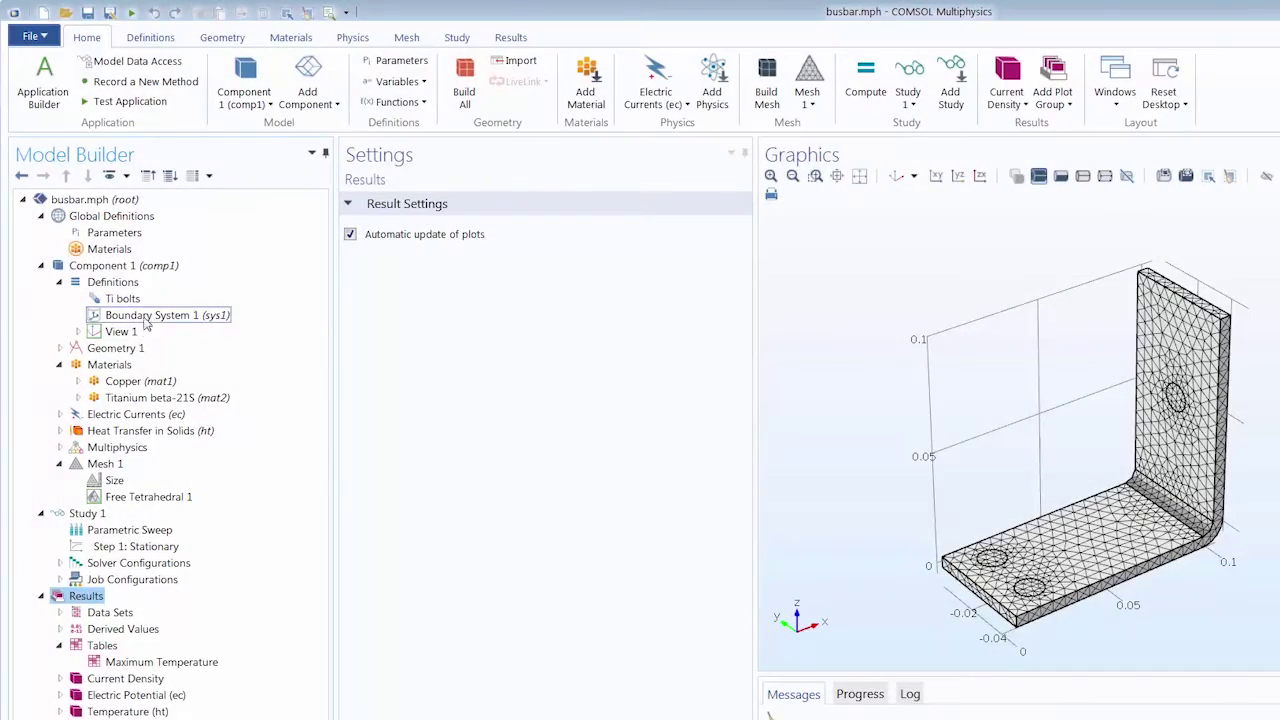
Show Geometry 1: metre units, degree angles, automatic rebuild, with the plain busbar.
click(108, 321)
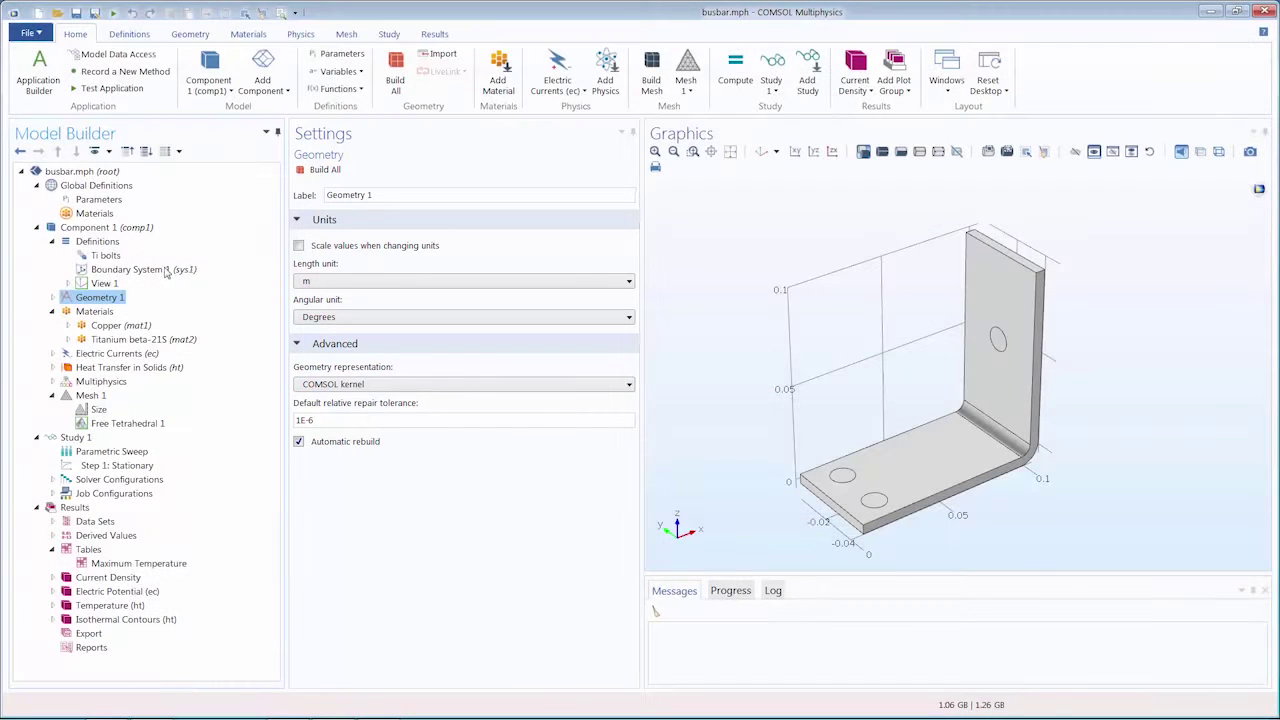
Expand the geometry sequence through Work Plane 1 to show Rectangle 1's size and position.
click(52, 297)
click(68, 312)
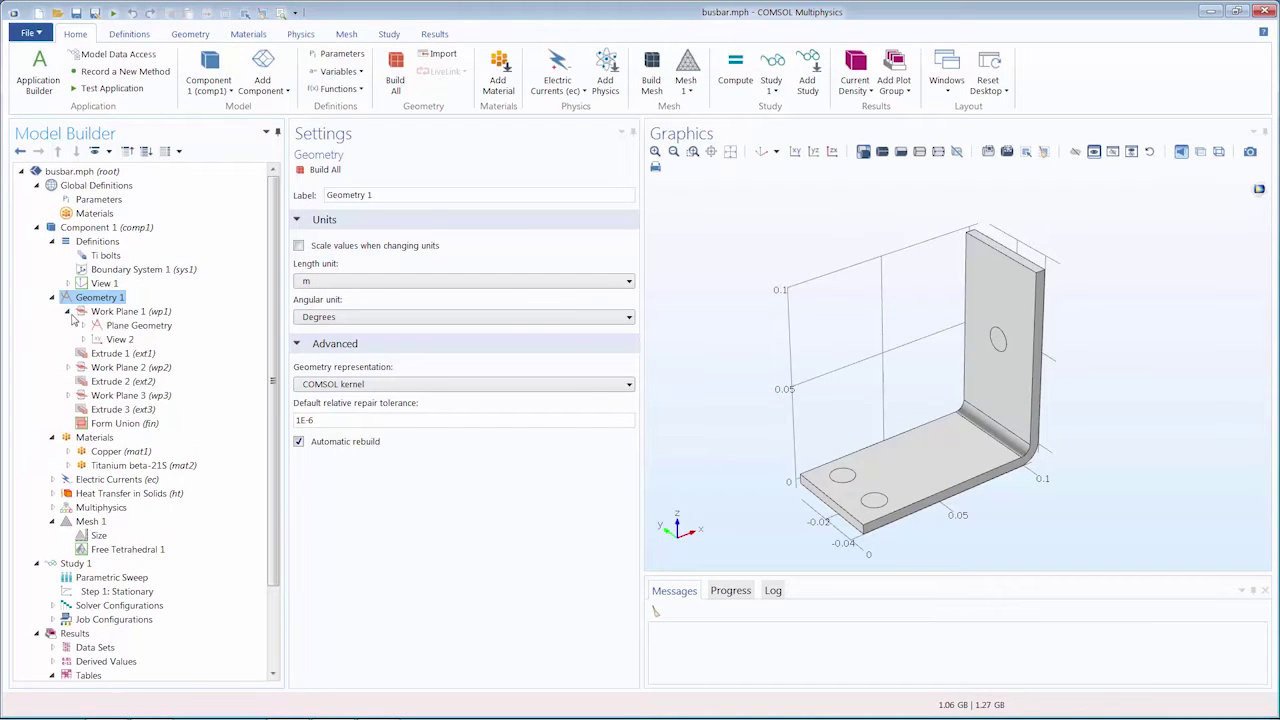
click(83, 325)
click(140, 340)
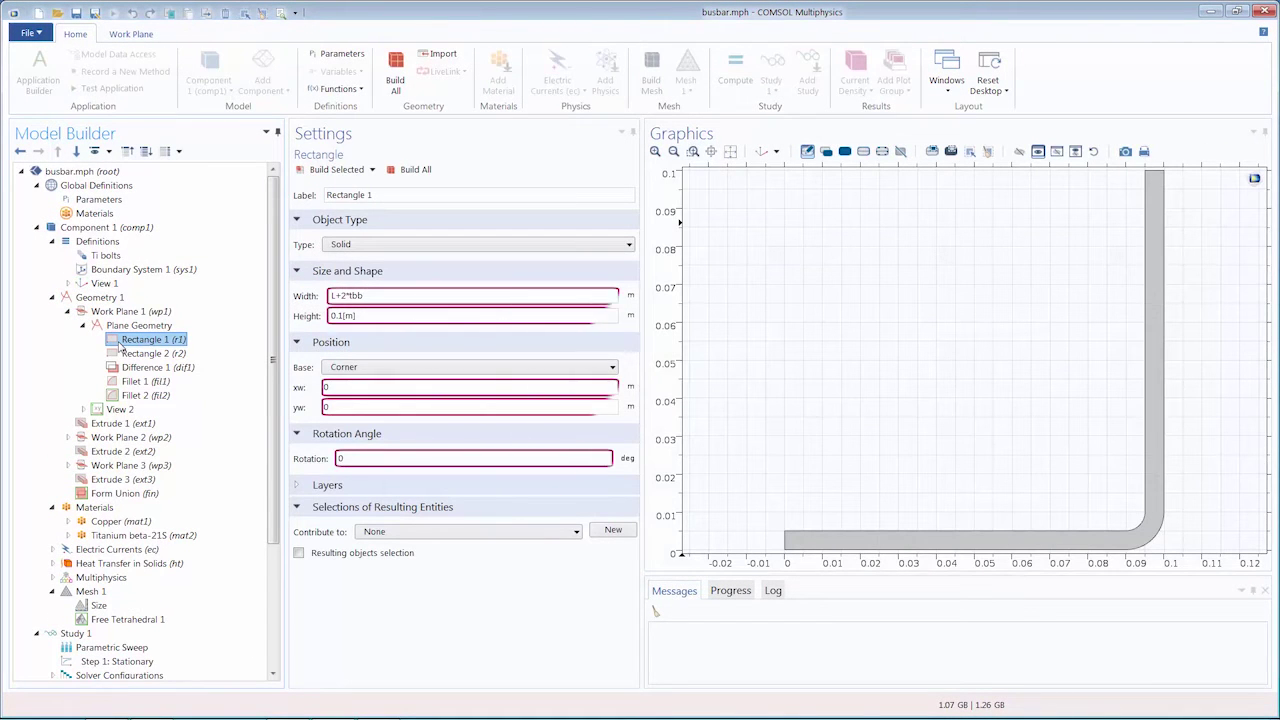
Review the Copper material properties and the Heat Flux 1 boundary condition.
click(120, 521)
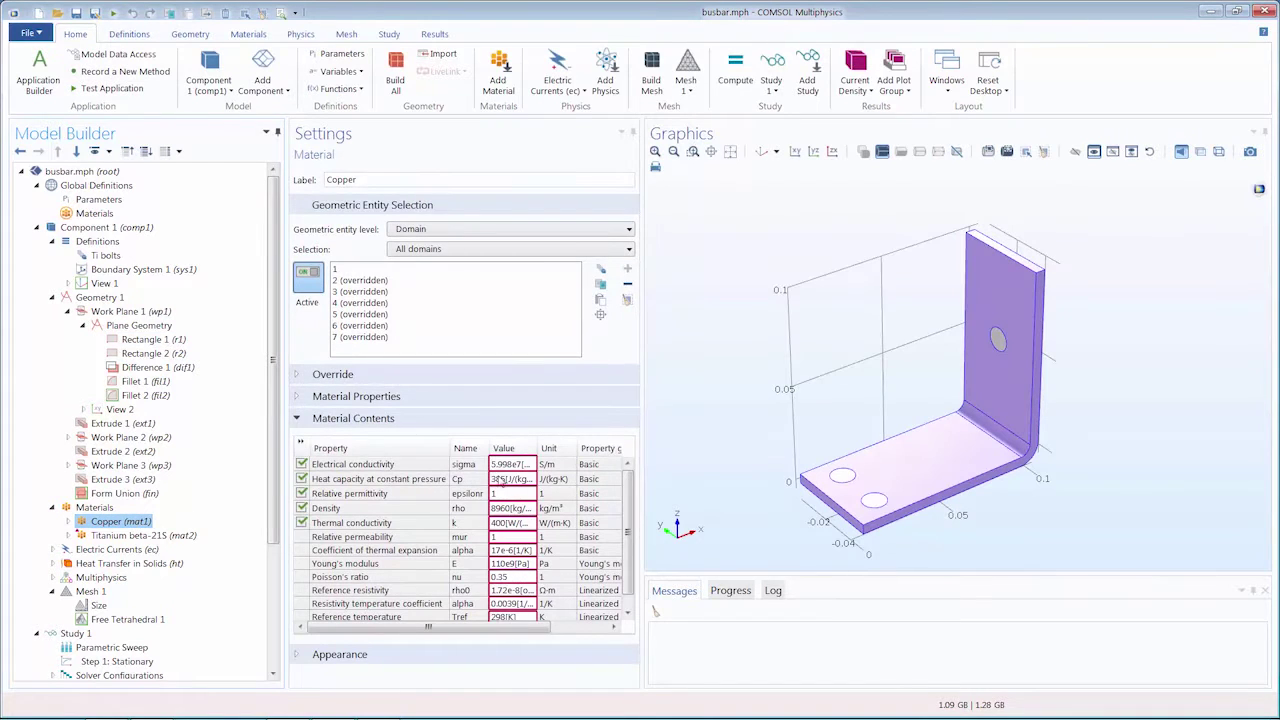
click(52, 563)
click(113, 619)
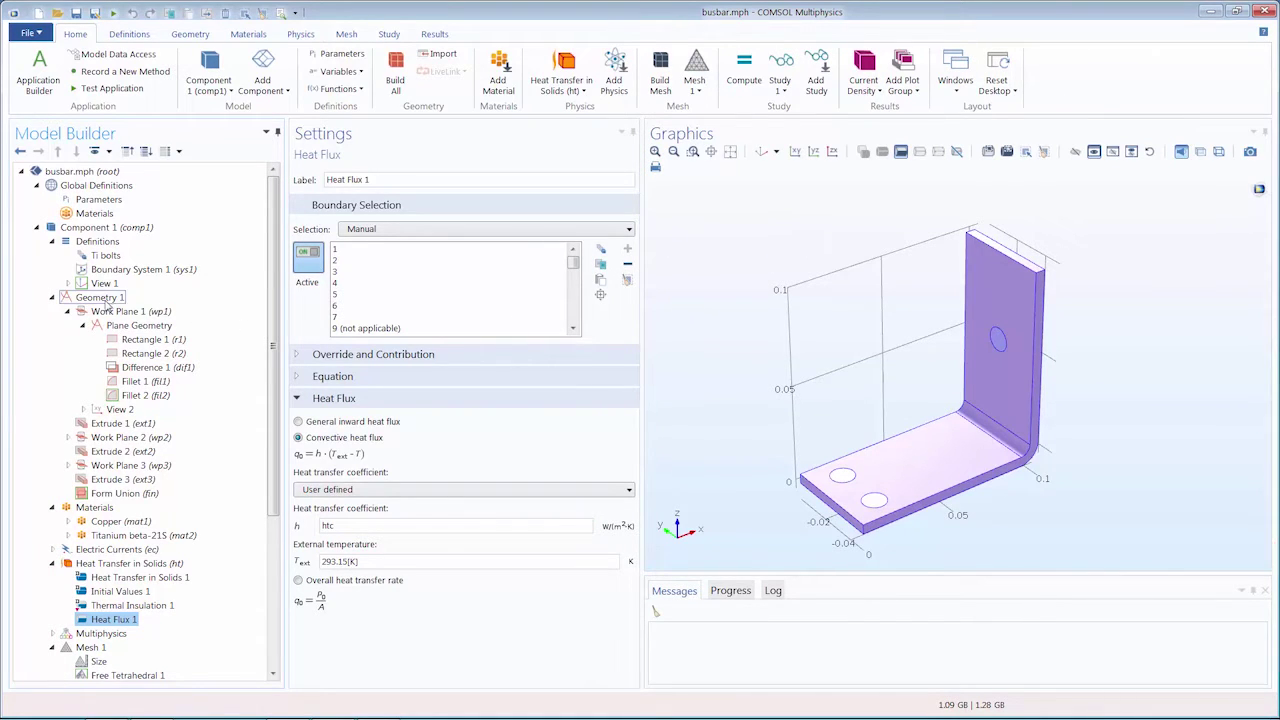
Collapse Geometry 1 and display the busbar's user-controlled tetrahedral mesh.
click(100, 297)
click(52, 297)
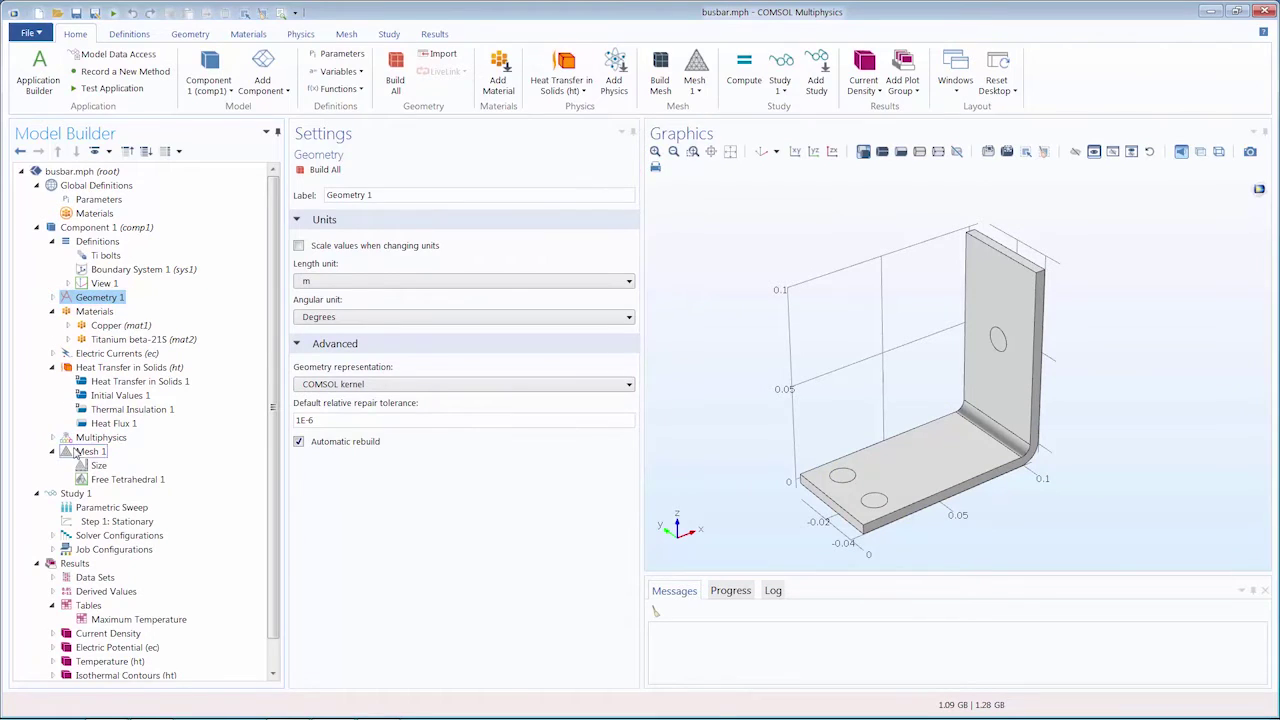
click(90, 451)
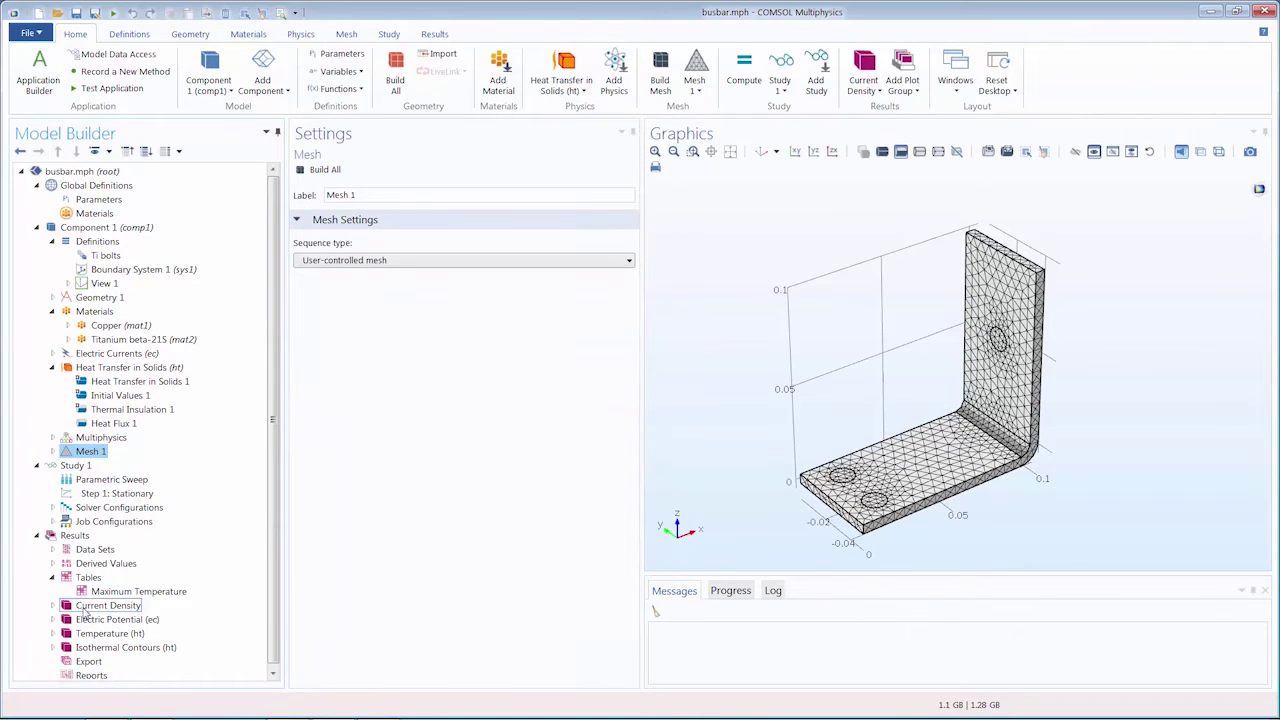
Rotate and zoom the Current Density plot to face the vertical plate, then return to Geometry 1.
click(108, 605)
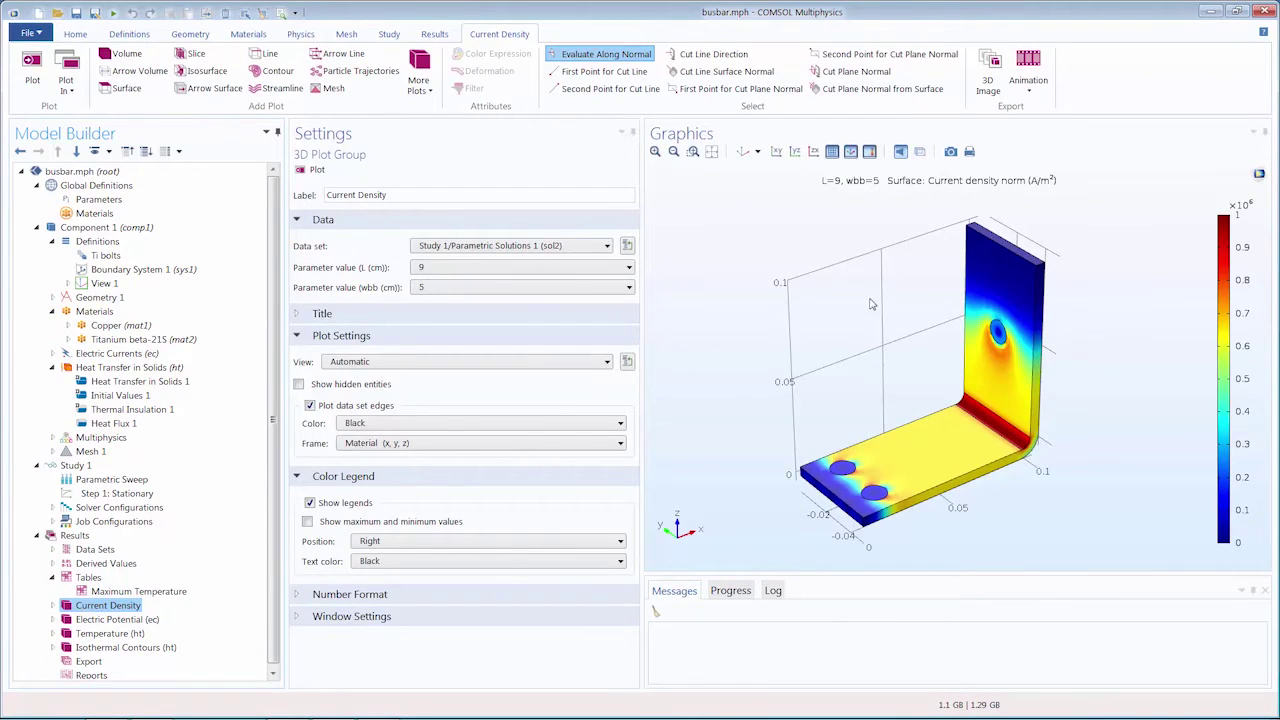
mouse_move(873, 305)
mouse_down()
mouse_move(898, 293)
mouse_move(1006, 346)
mouse_up()
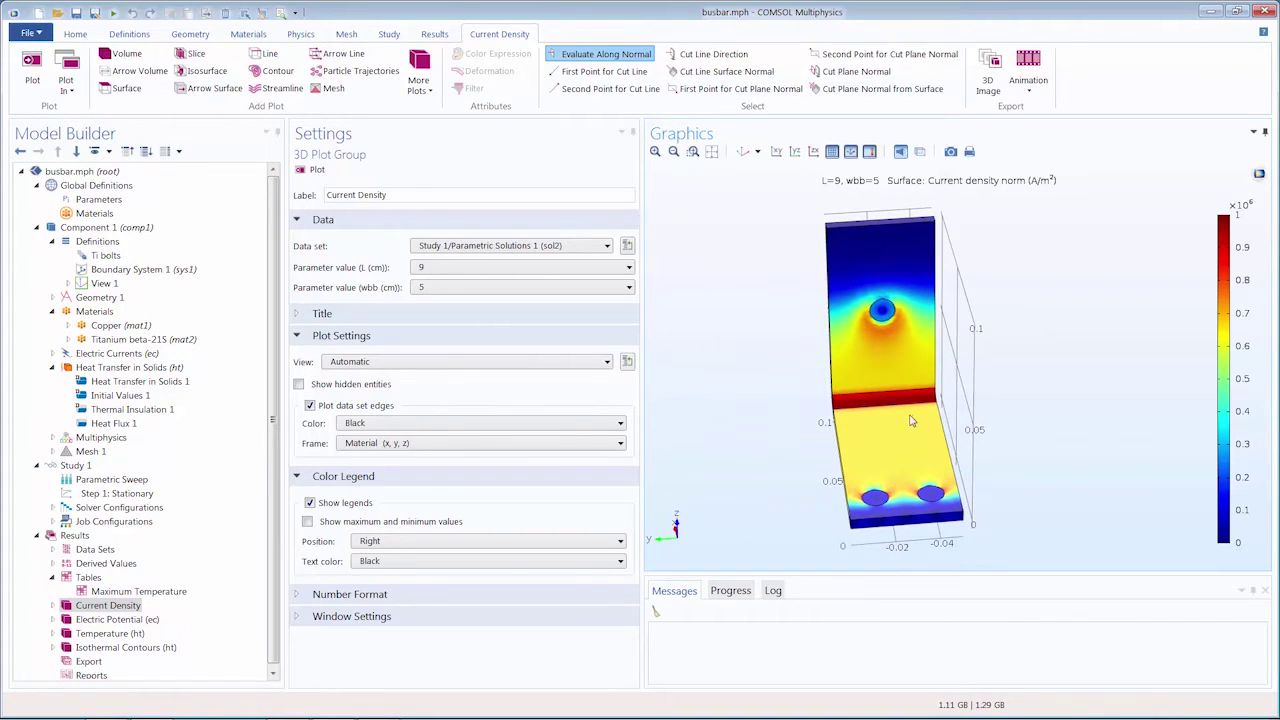
scroll(915, 421, up, 3)
scroll(883, 443, down, 3)
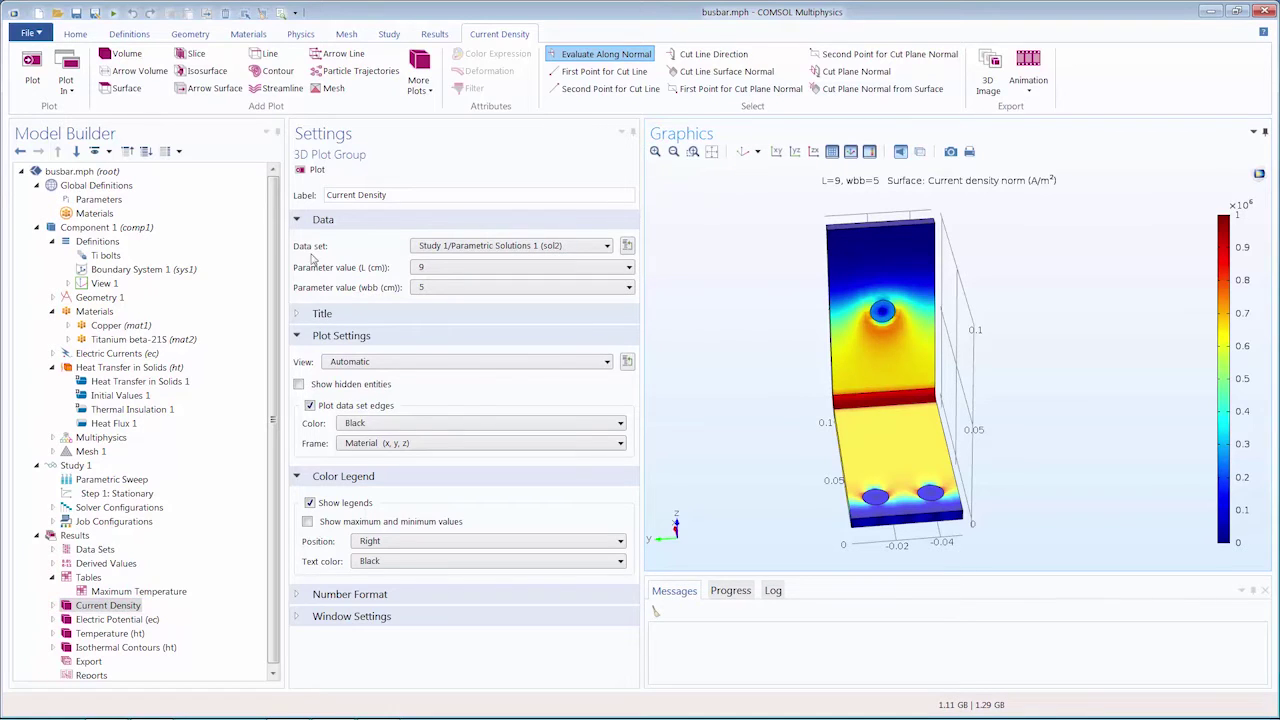
click(115, 298)
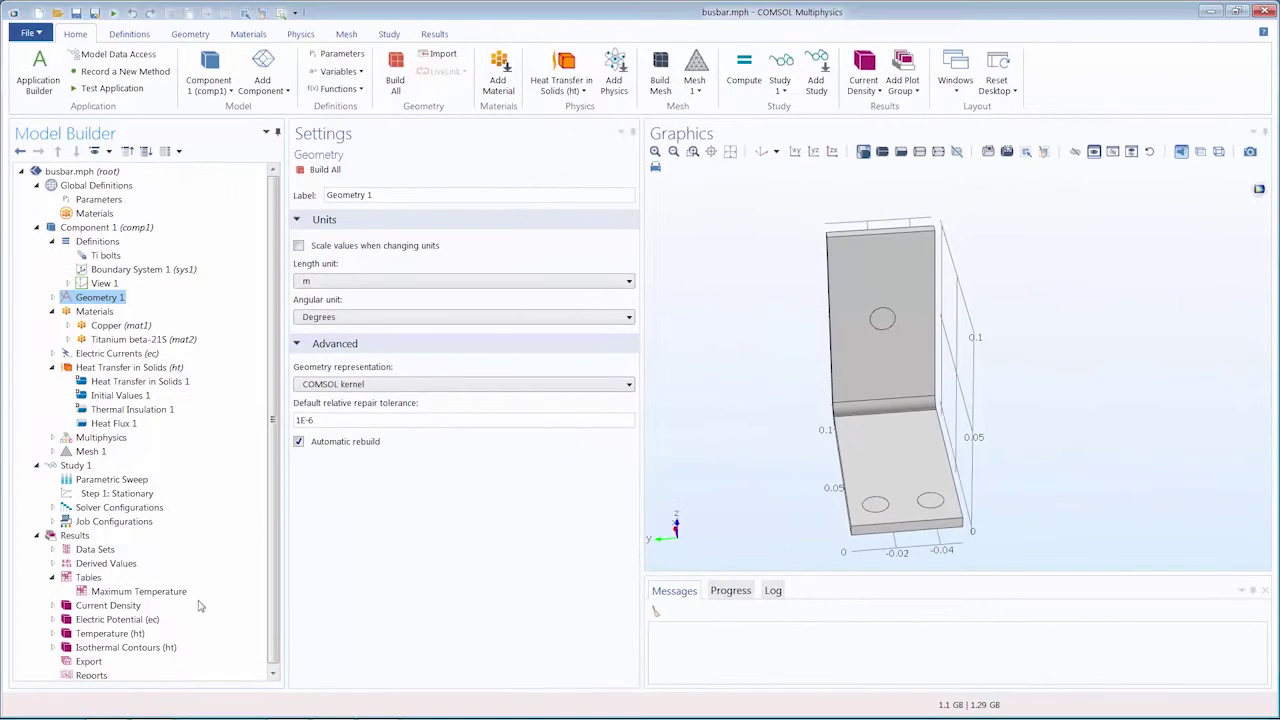
Open the Maximum Temperature table, start Compute, then cancel the running solve.
click(179, 595)
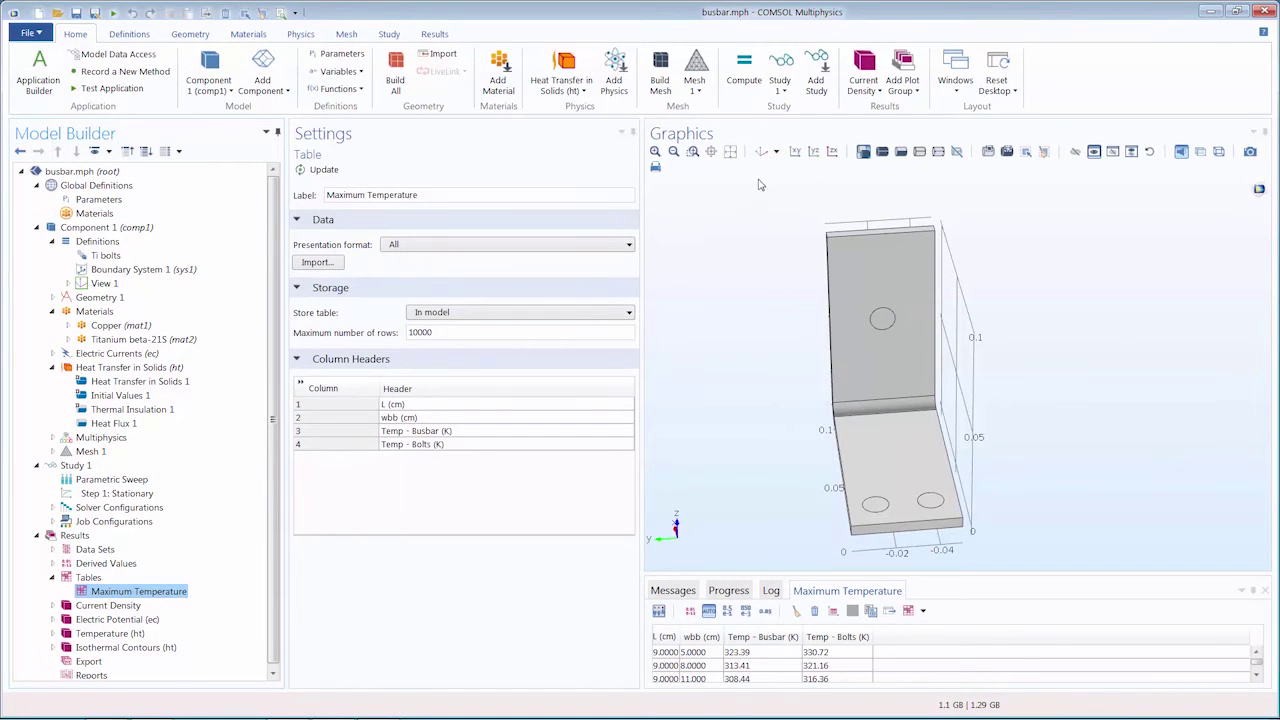
click(748, 84)
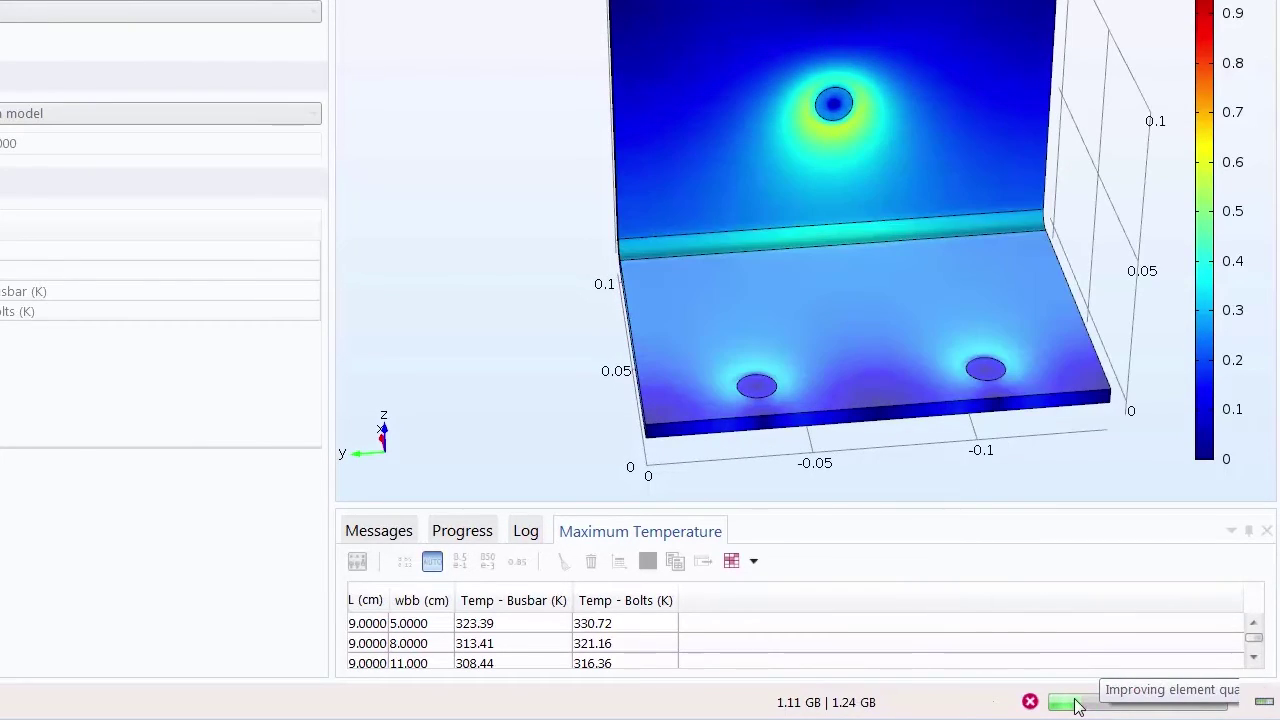
click(1030, 702)
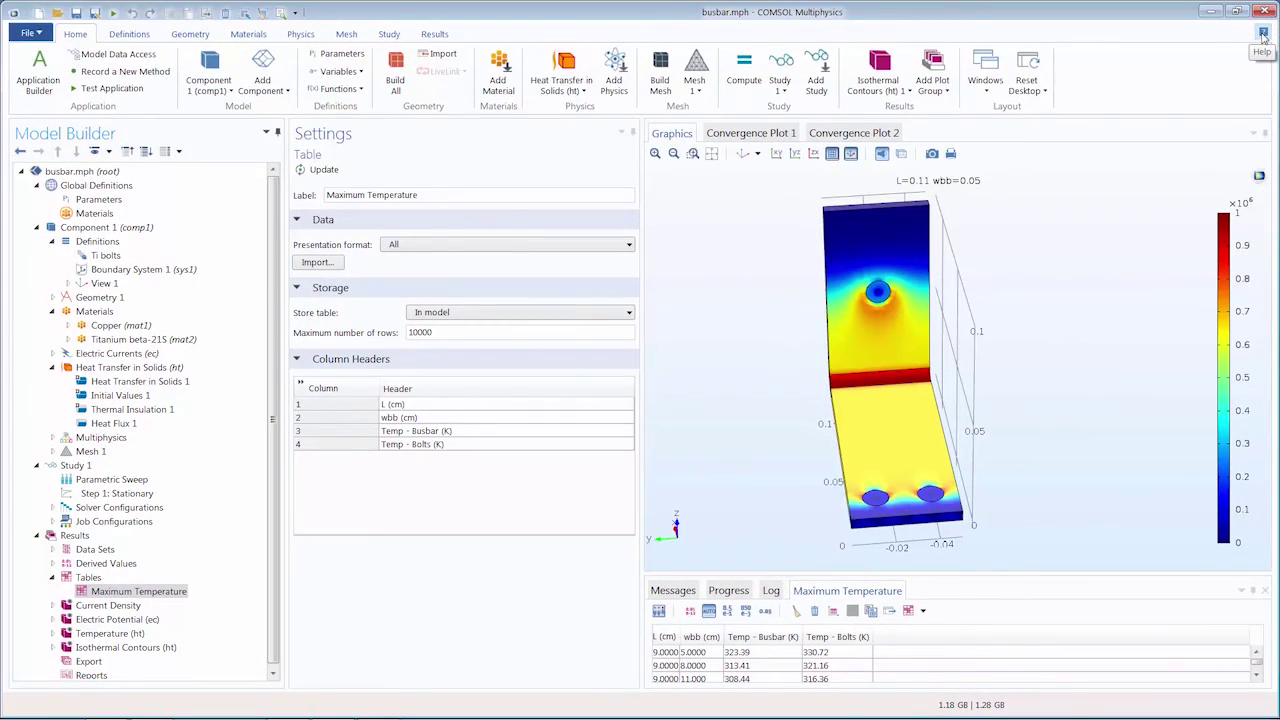
Read table help, view Heat Flux 1's convective htc and 293.15 K settings, then close Help.
click(1263, 37)
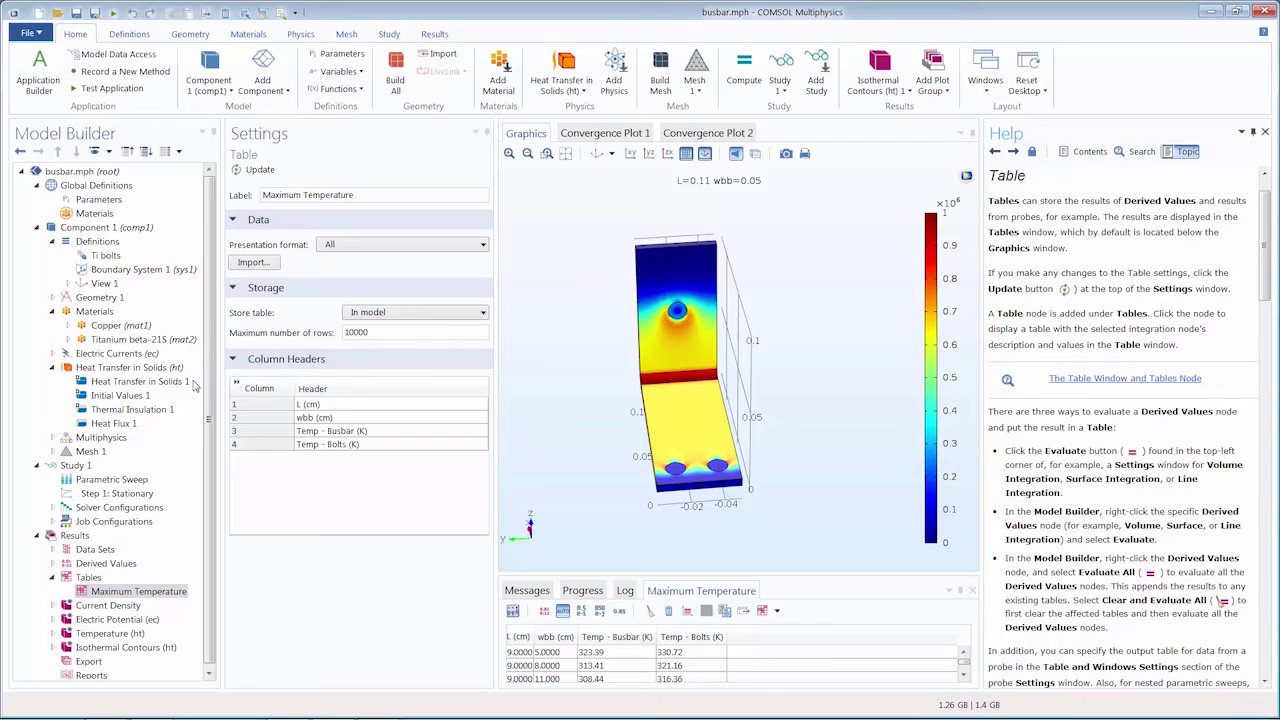
click(131, 425)
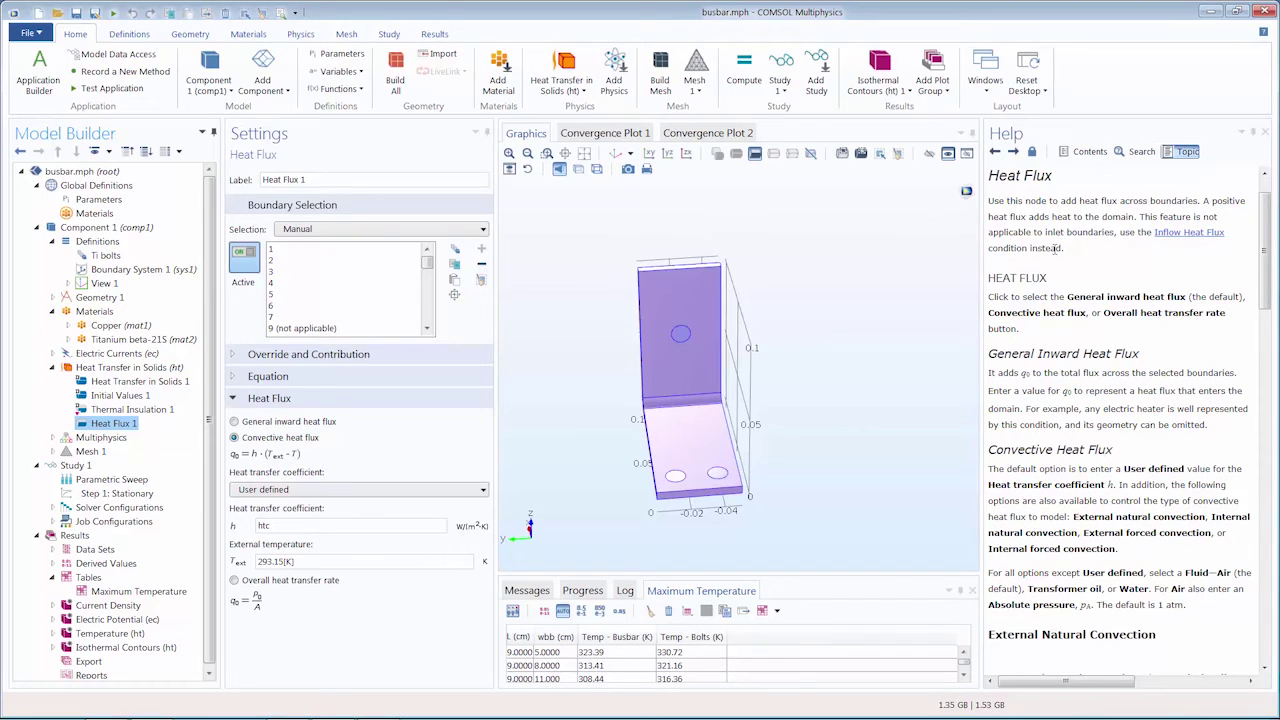
click(1265, 132)
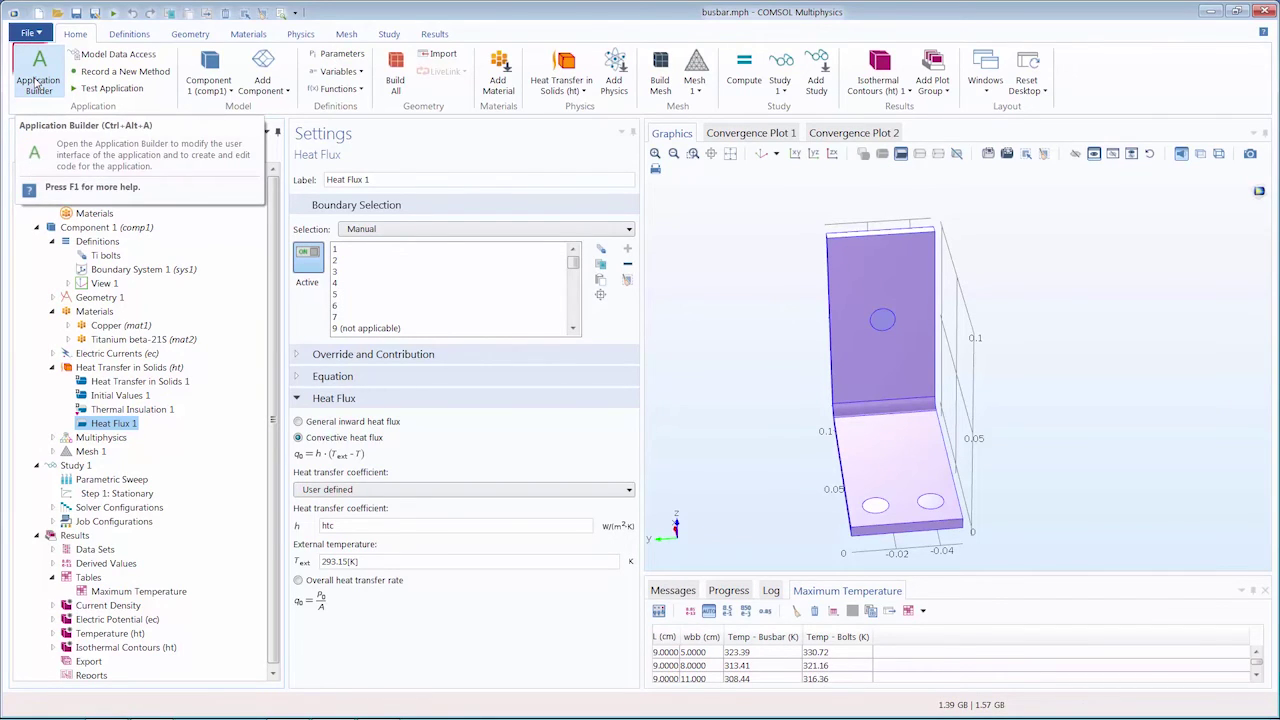
click(37, 83)
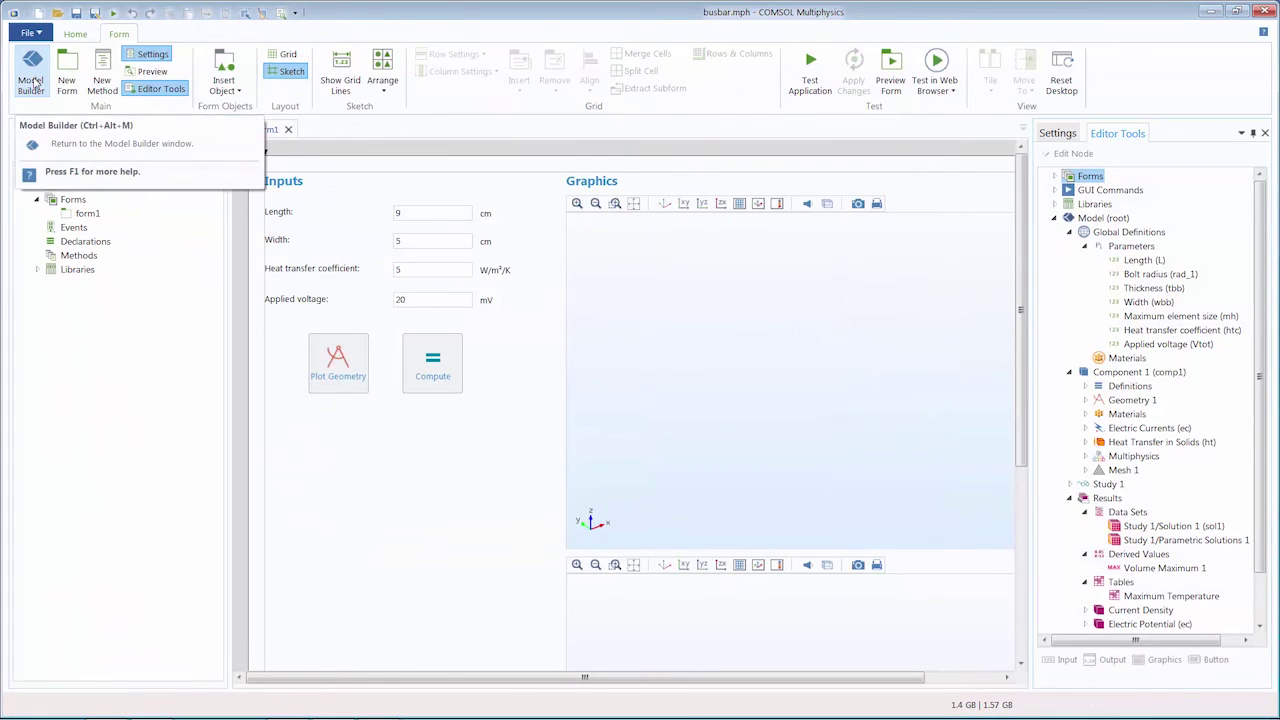
click(35, 85)
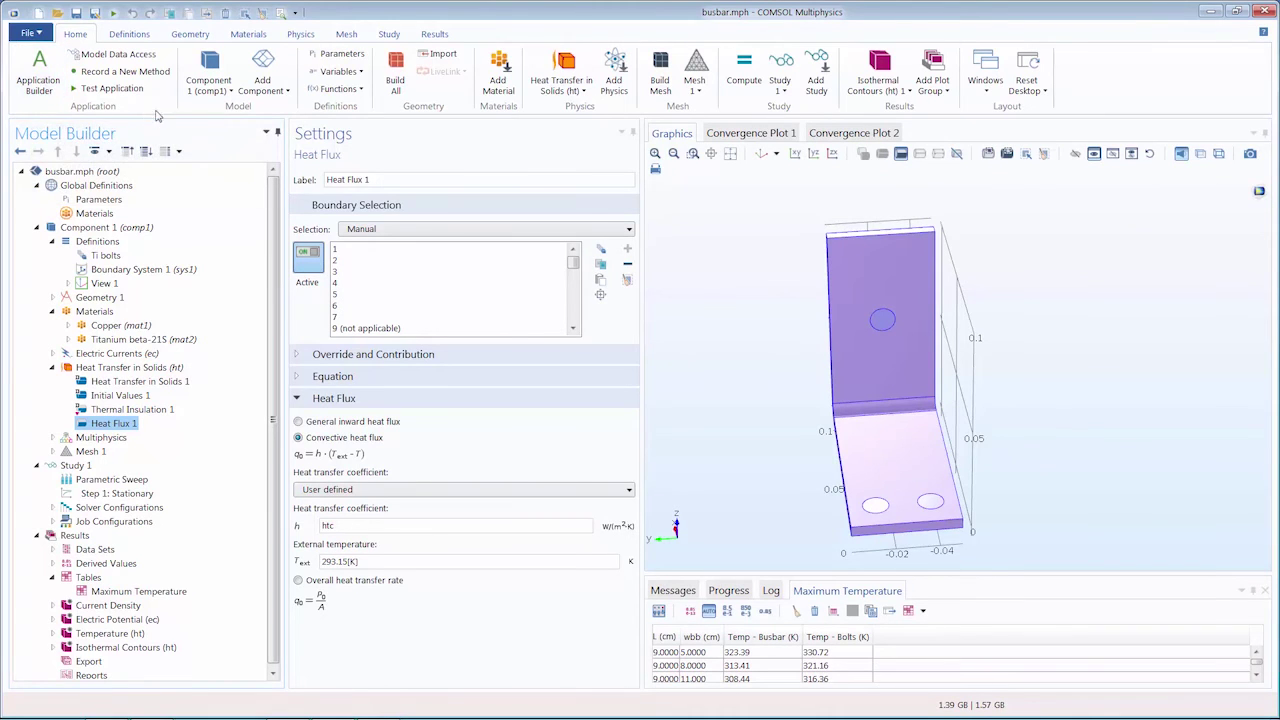
Widen the graphics pane, undock Convergence Plot 1, minimize Messages, then reset desktop and view.
drag(641, 238, 547, 238)
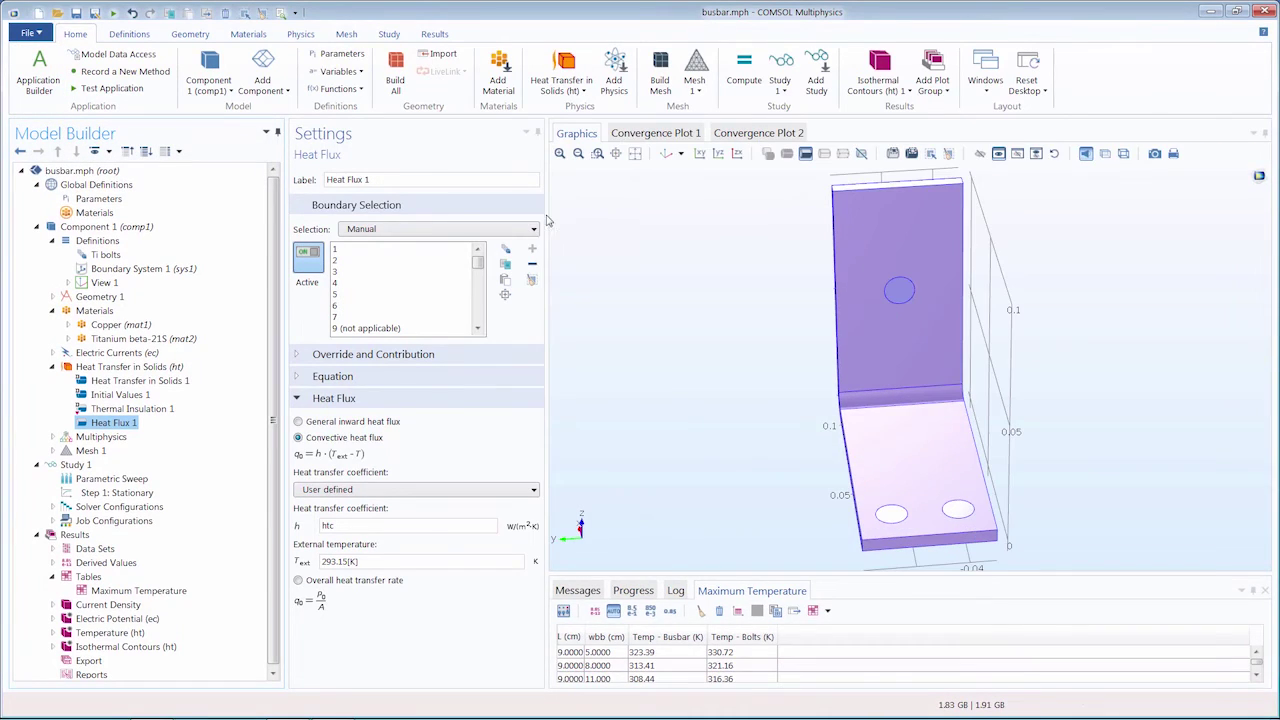
mouse_move(656, 139)
mouse_down()
mouse_move(323, 415)
mouse_move(150, 460)
mouse_move(412, 445)
mouse_up()
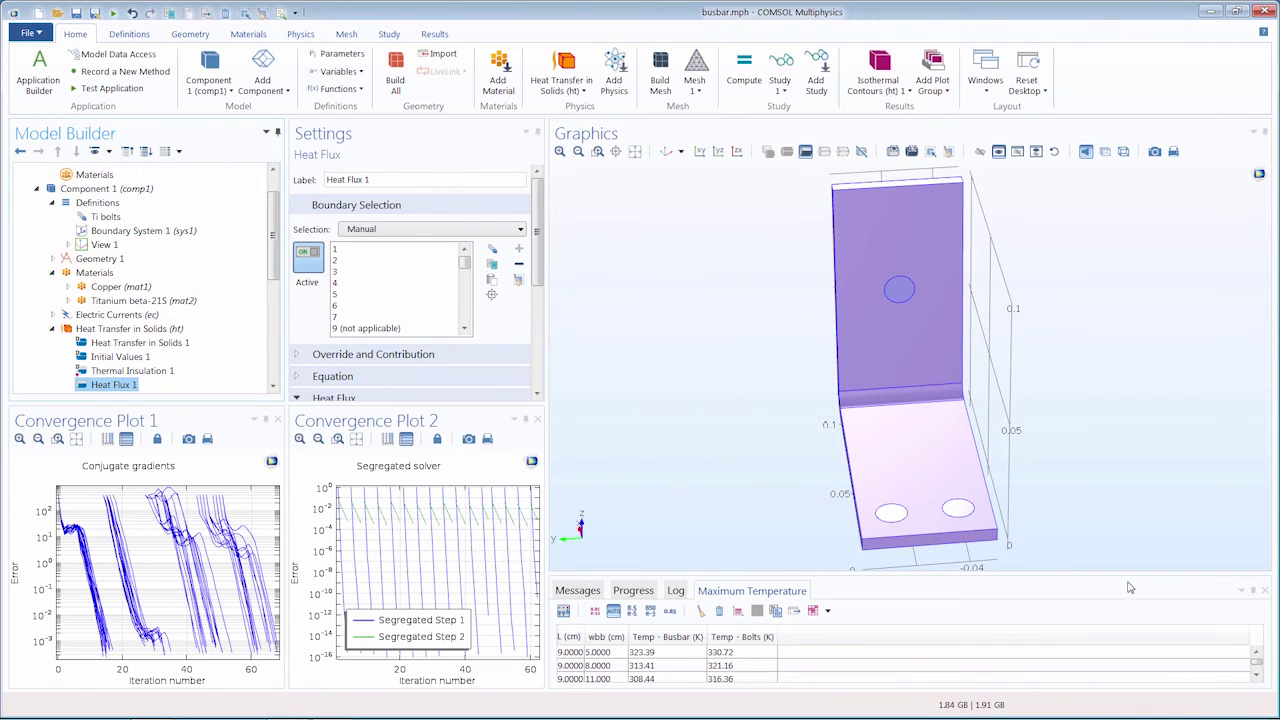
click(1243, 592)
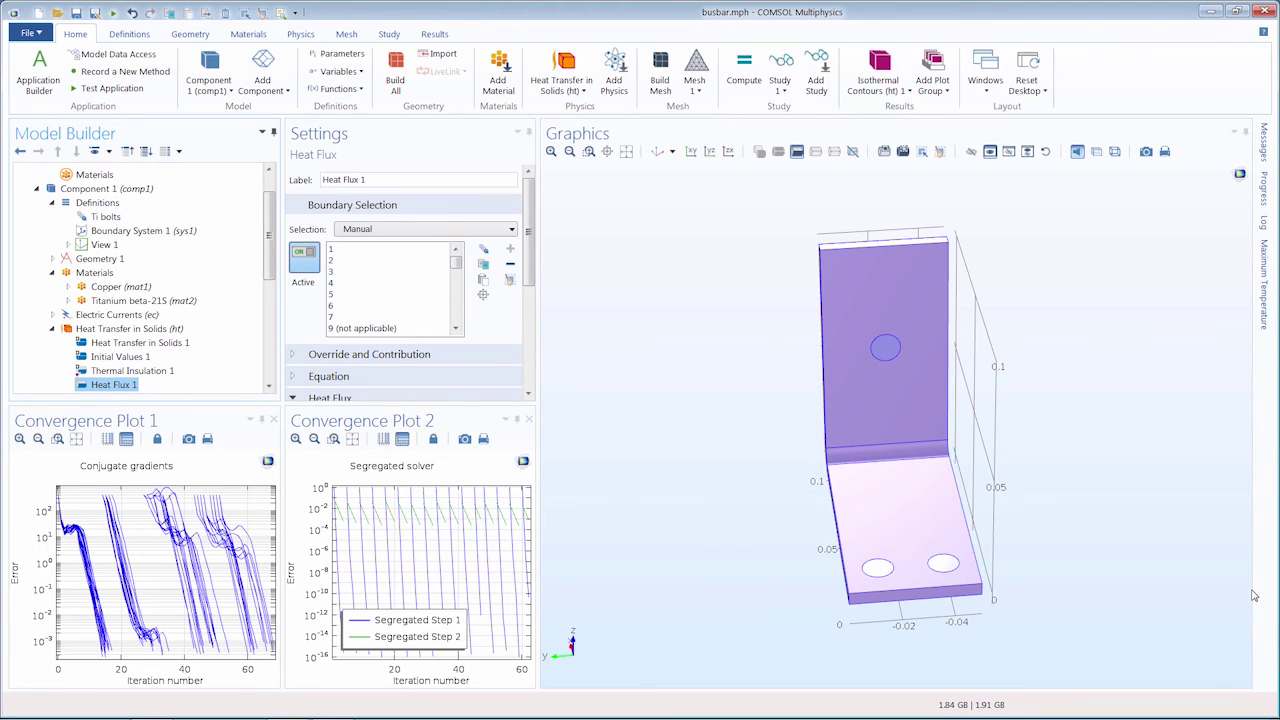
click(1026, 70)
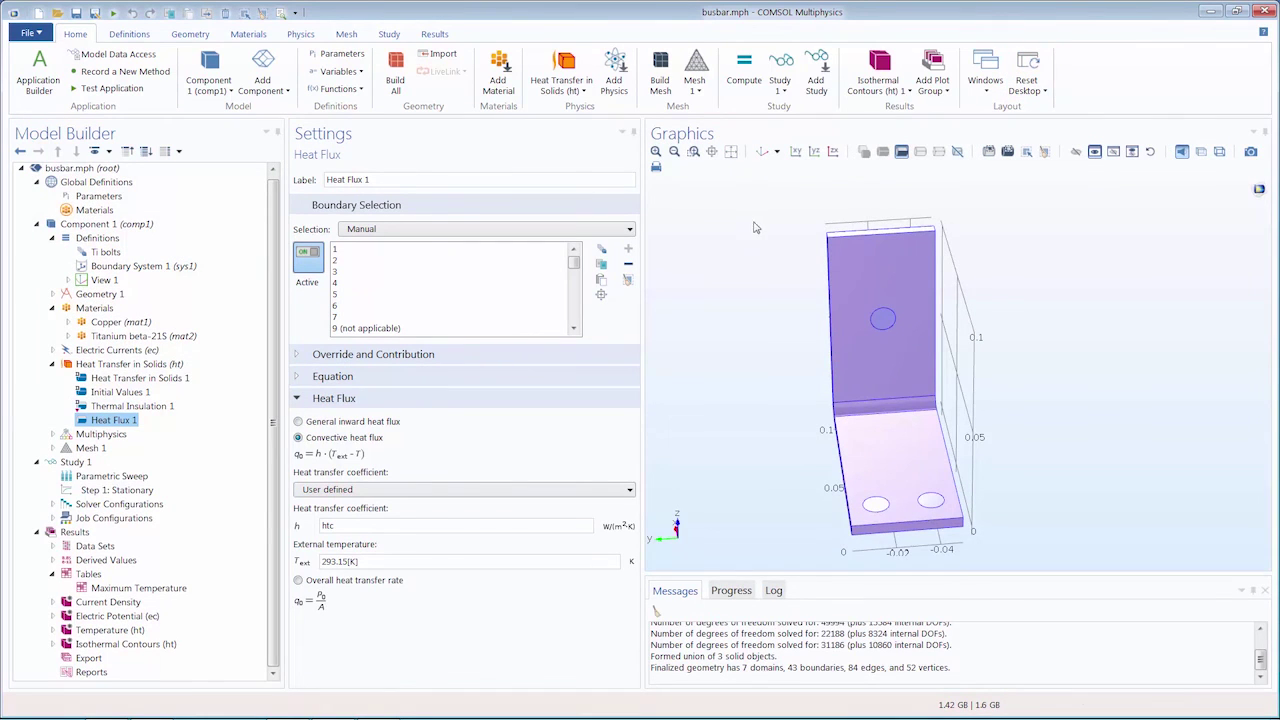
click(762, 155)
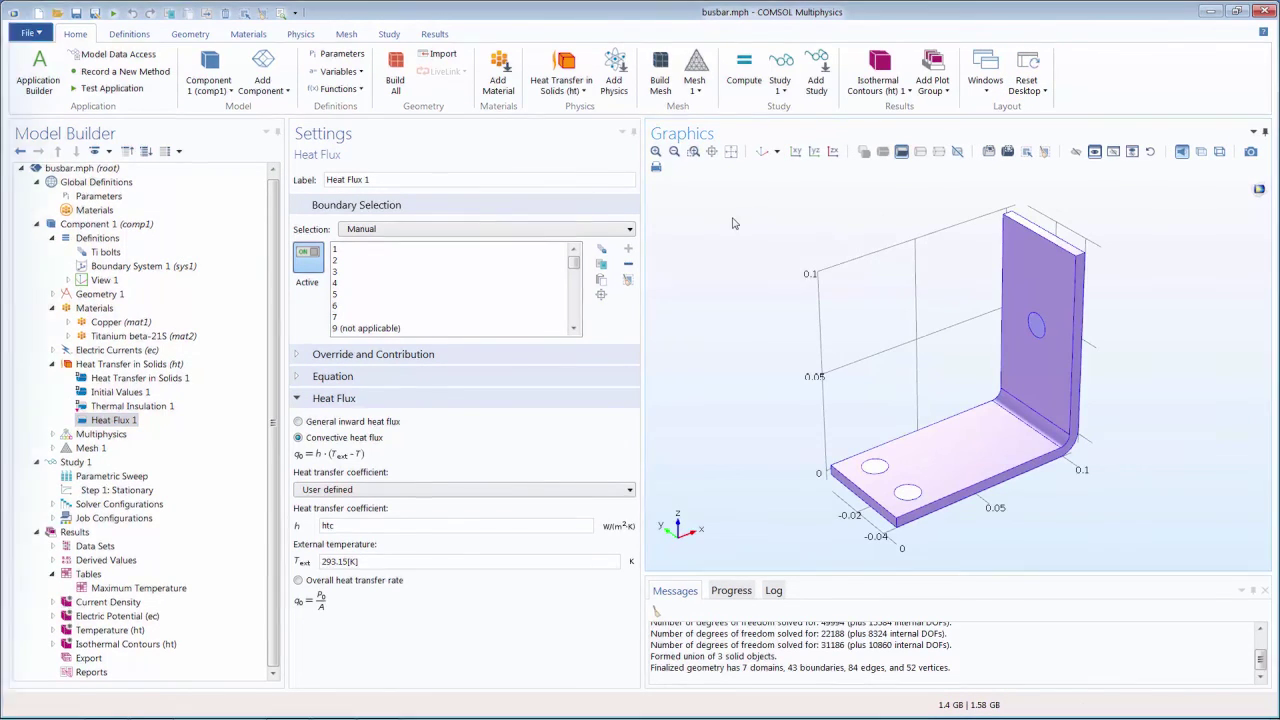